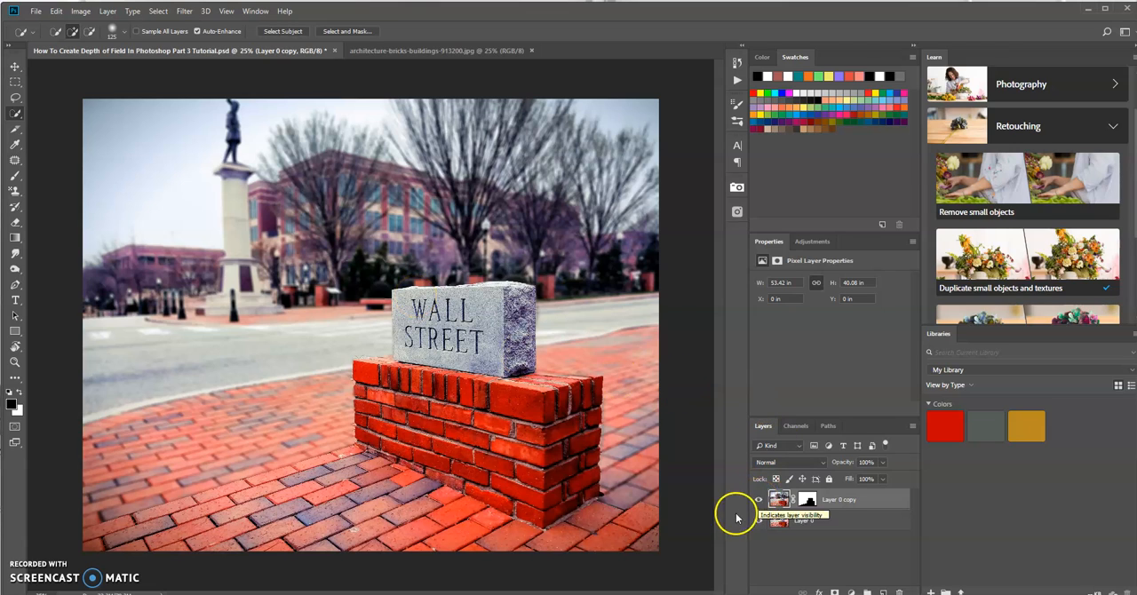
Compare the finished example with and without its blurred Layer 0 copy.
{"action": "left_click", "coordinate": [759, 499]}
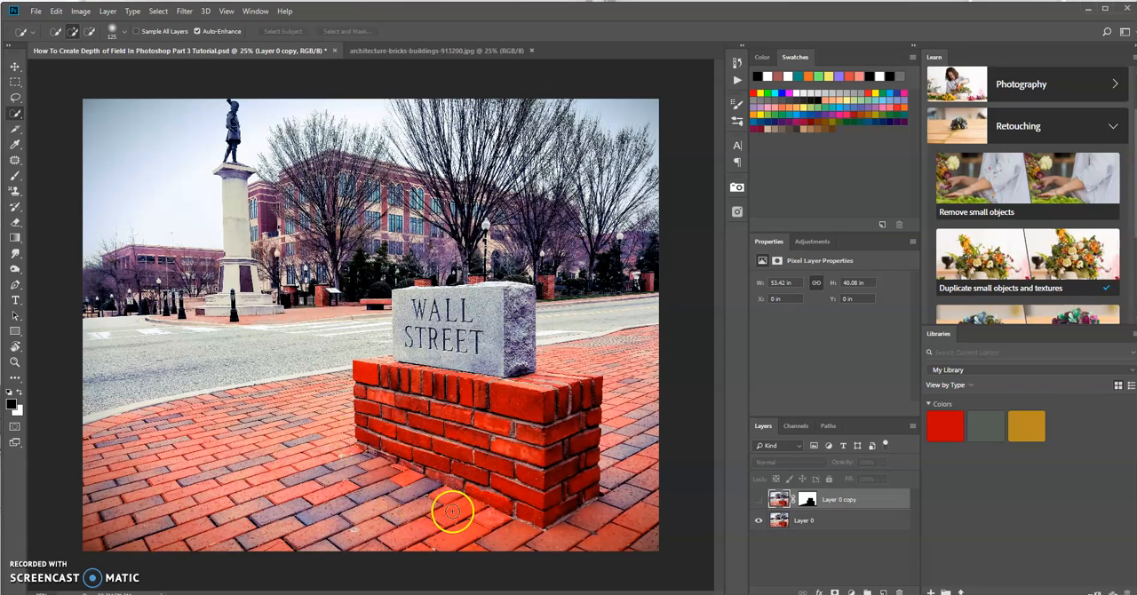
{"action": "left_click", "coordinate": [758, 501]}
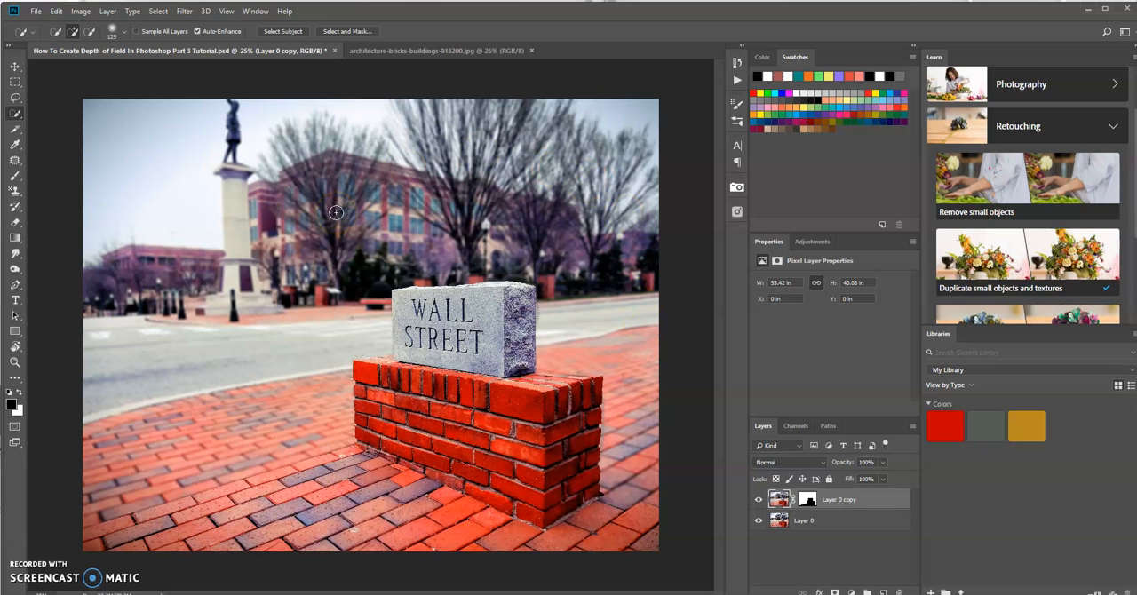
Switch to the architecture-bricks-buildings-913200.jpg document and duplicate its Background layer.
{"action": "left_click", "coordinate": [396, 51]}
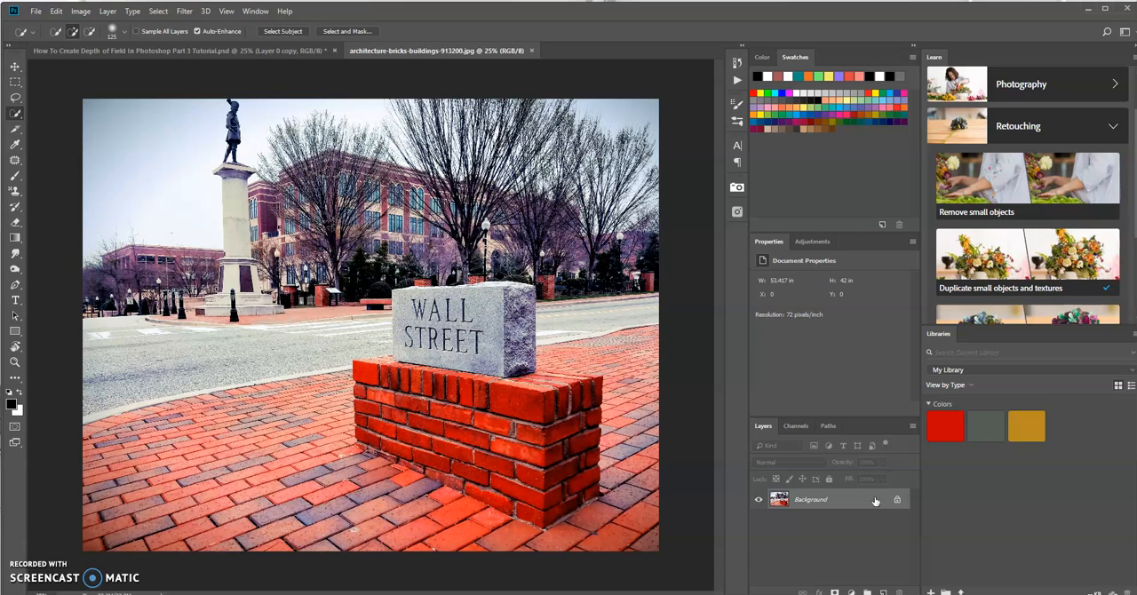
{"action": "left_click_drag", "start_coordinate": [877, 500], "coordinate": [884, 592]}
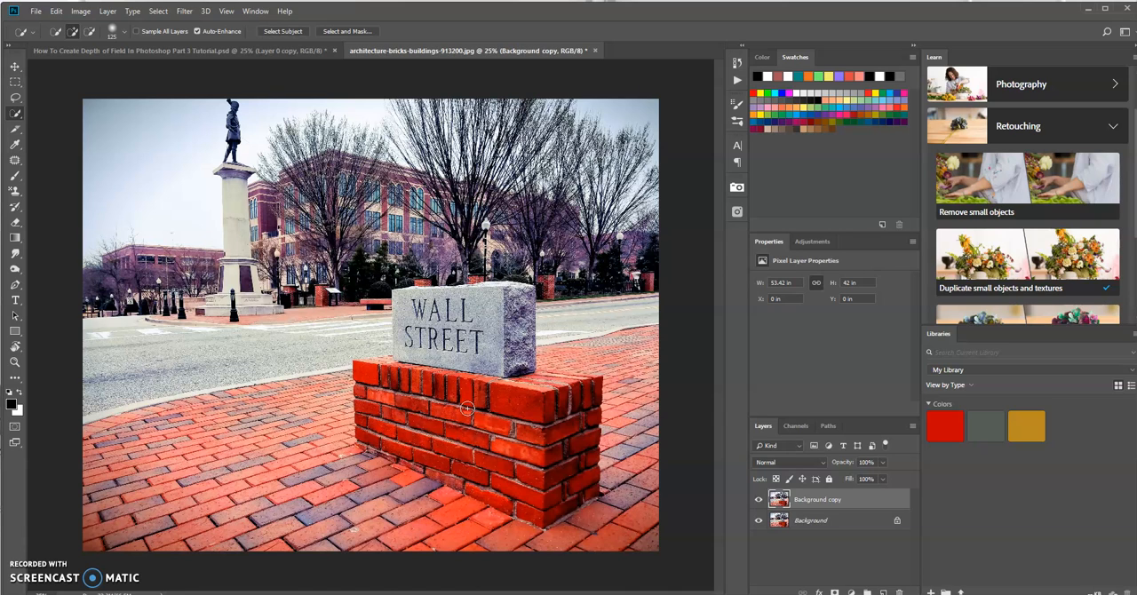
Select the Wall Street stone, its brick base and the foreground paving with the Quick Selection tool, using a 90 px brush.
{"action": "right_click", "coordinate": [15, 113]}
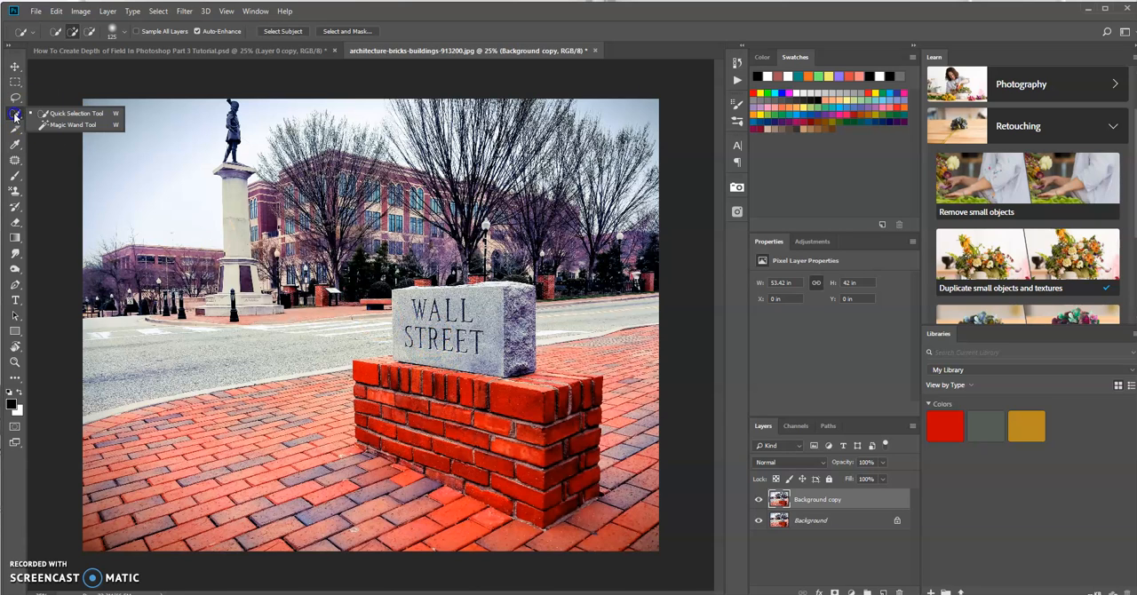
{"action": "left_click", "coordinate": [71, 114]}
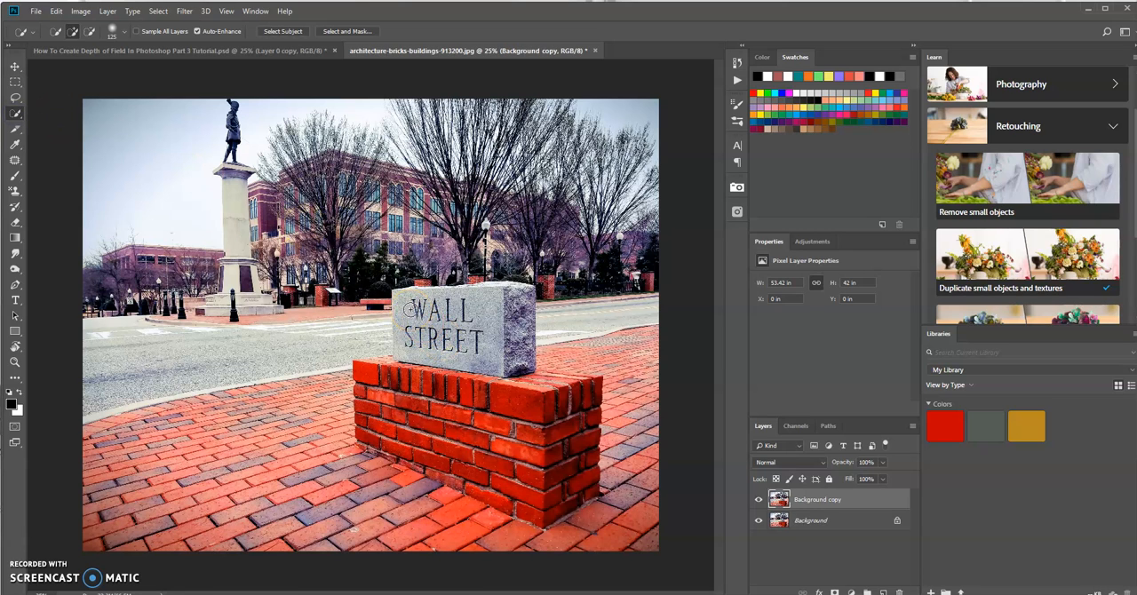
{"action": "key", "text": "bracketleft"}
{"action": "key", "text": "bracketleft"}
{"action": "mouse_move", "coordinate": [397, 297]}
{"action": "left_mouse_down"}
{"action": "mouse_move", "coordinate": [402, 363]}
{"action": "mouse_move", "coordinate": [369, 373]}
{"action": "mouse_move", "coordinate": [359, 428]}
{"action": "mouse_move", "coordinate": [333, 454]}
{"action": "mouse_move", "coordinate": [277, 485]}
{"action": "mouse_move", "coordinate": [112, 536]}
{"action": "mouse_move", "coordinate": [120, 547]}
{"action": "mouse_move", "coordinate": [317, 543]}
{"action": "mouse_move", "coordinate": [380, 557]}
{"action": "mouse_move", "coordinate": [450, 541]}
{"action": "mouse_move", "coordinate": [541, 556]}
{"action": "mouse_move", "coordinate": [652, 538]}
{"action": "mouse_move", "coordinate": [638, 501]}
{"action": "mouse_move", "coordinate": [589, 494]}
{"action": "mouse_move", "coordinate": [588, 389]}
{"action": "left_mouse_up"}
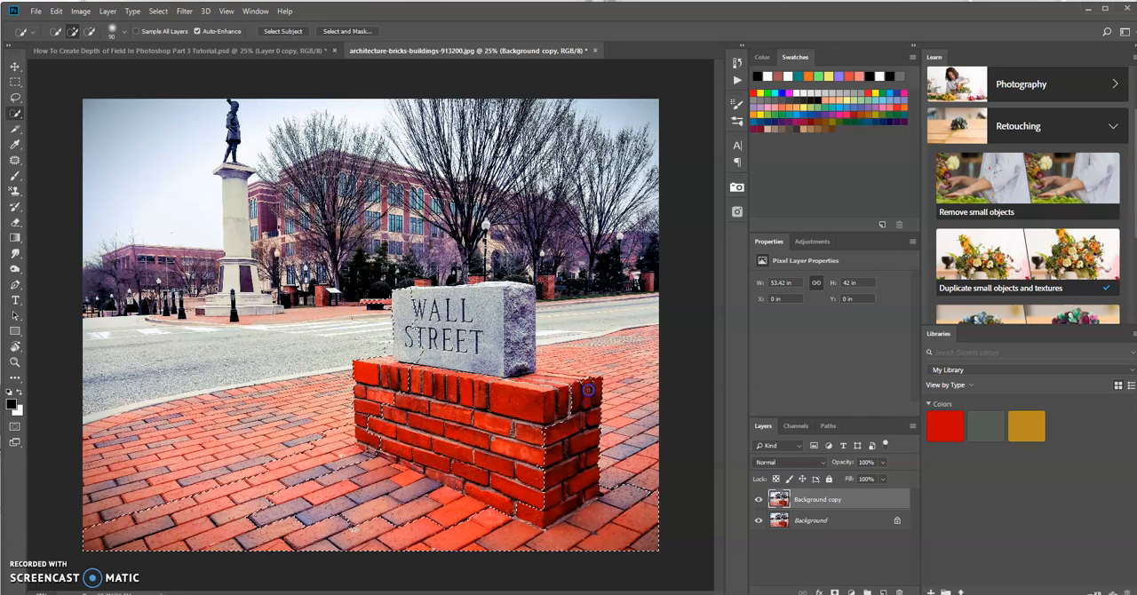
{"action": "mouse_move", "coordinate": [530, 356]}
{"action": "left_mouse_down"}
{"action": "mouse_move", "coordinate": [520, 298]}
{"action": "mouse_move", "coordinate": [453, 283]}
{"action": "mouse_move", "coordinate": [448, 304]}
{"action": "left_mouse_up"}
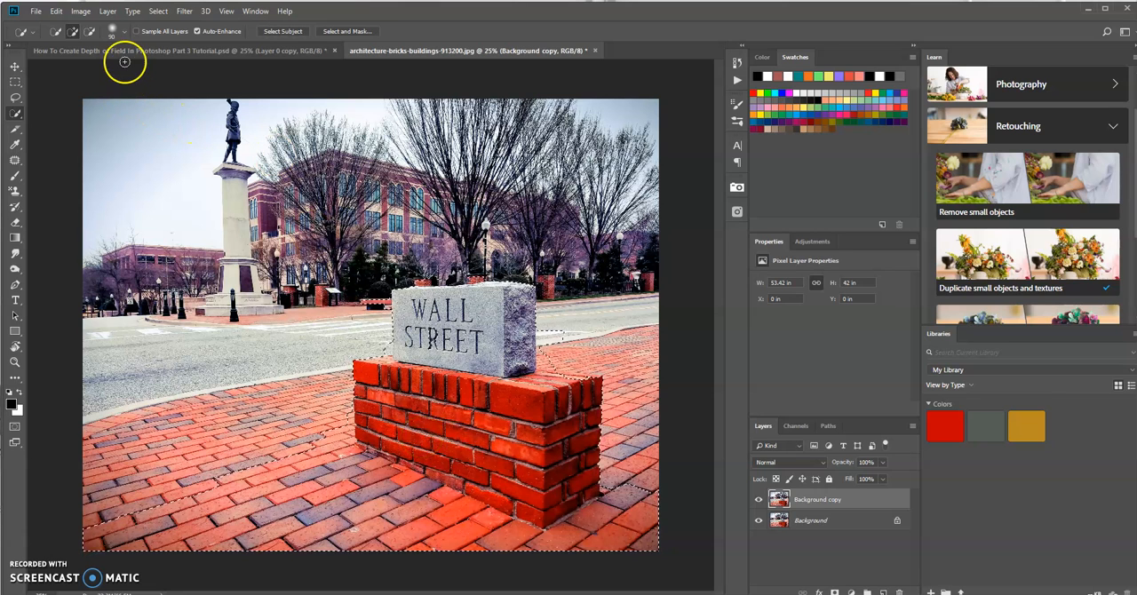
Subtract the stray background areas around the stone's edges from the selection with a 70 px brush.
{"action": "left_click", "coordinate": [88, 33]}
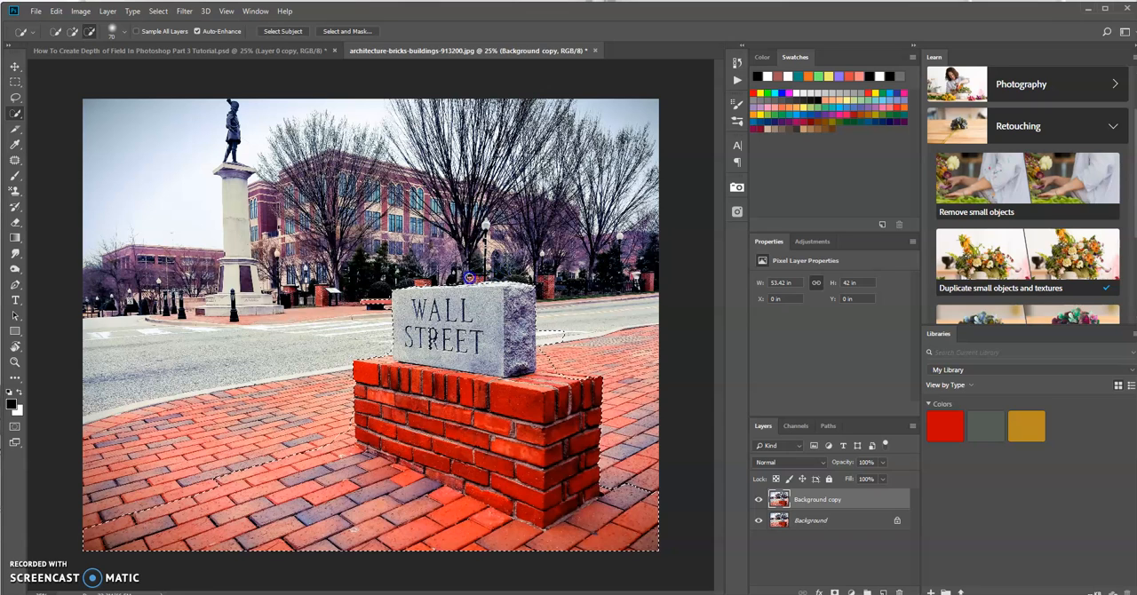
{"action": "mouse_move", "coordinate": [520, 272]}
{"action": "left_mouse_down"}
{"action": "mouse_move", "coordinate": [546, 302]}
{"action": "mouse_move", "coordinate": [544, 293]}
{"action": "mouse_move", "coordinate": [545, 331]}
{"action": "left_mouse_up"}
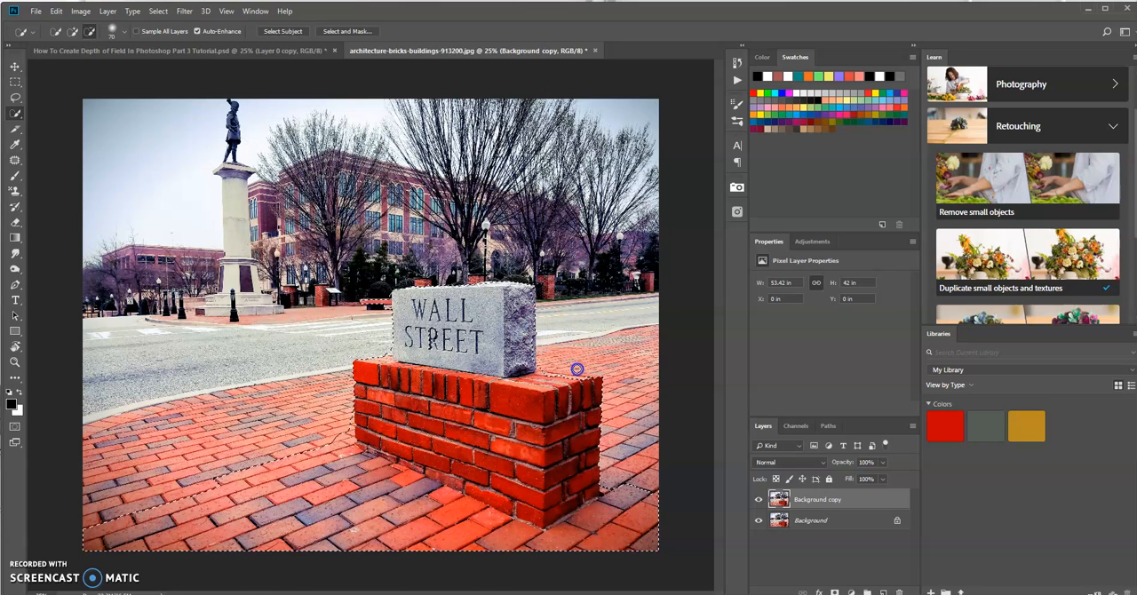
{"action": "left_click", "coordinate": [72, 31]}
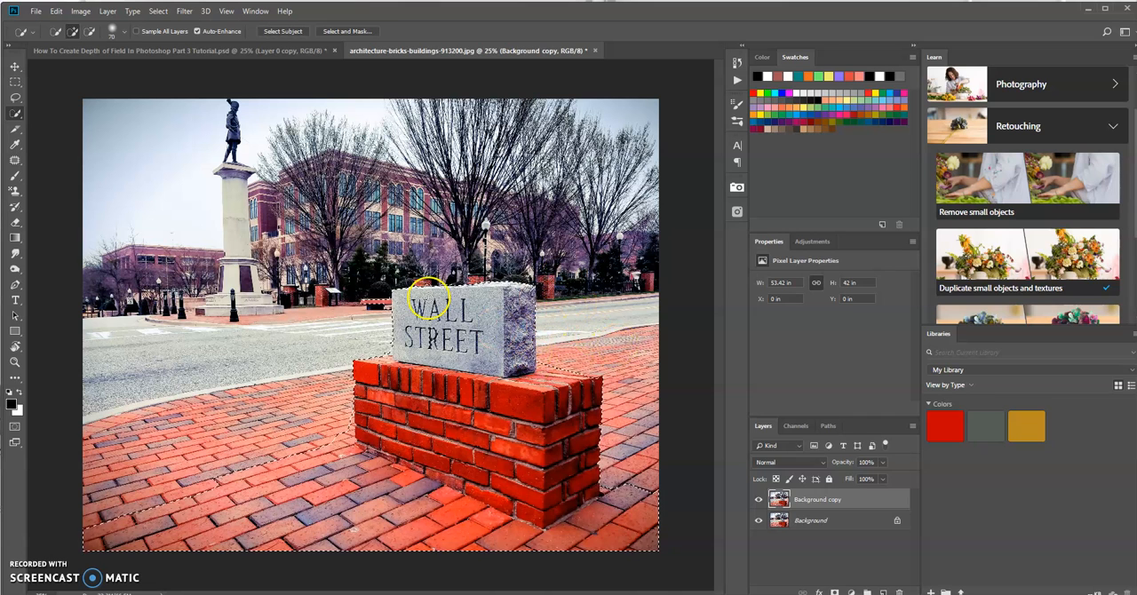
{"action": "left_click", "coordinate": [90, 33]}
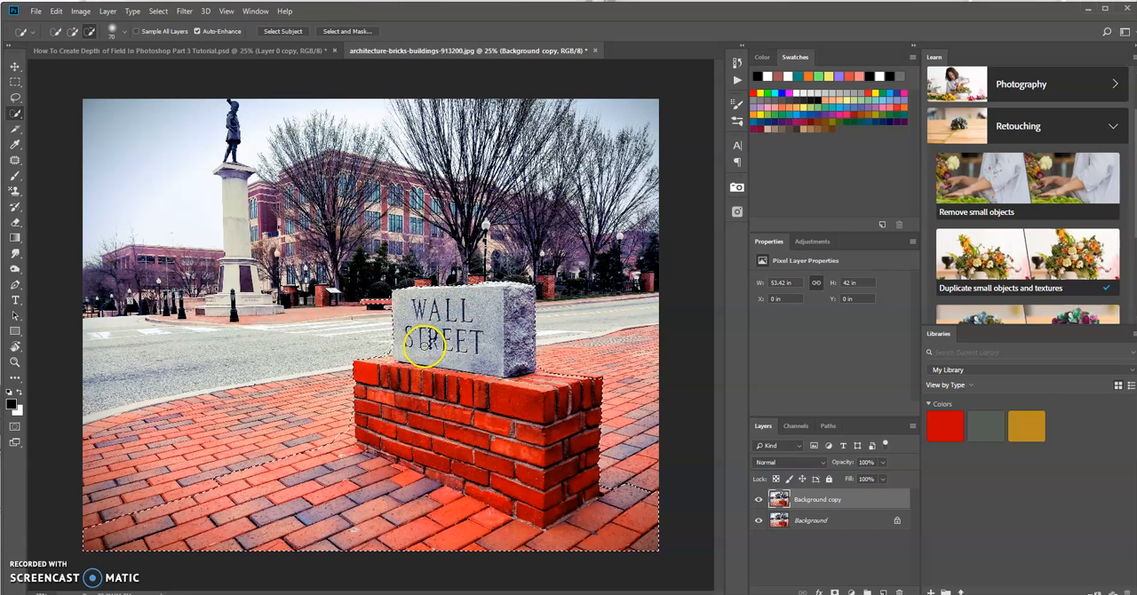
Invert the selection and add it as a layer mask to the Background copy layer.
{"action": "left_click", "coordinate": [159, 12]}
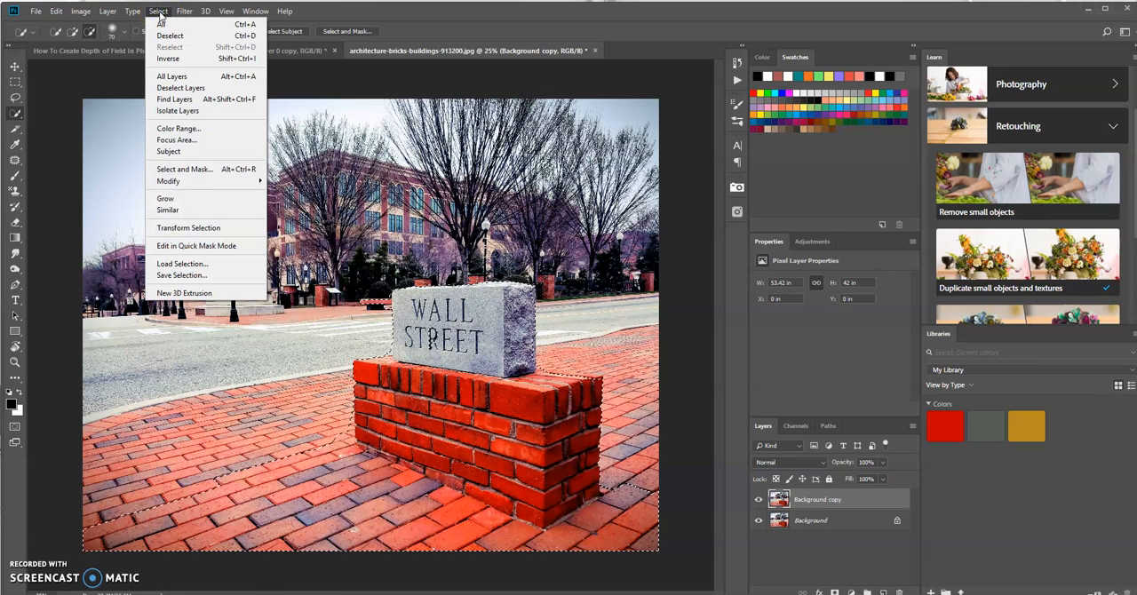
{"action": "left_click", "coordinate": [166, 60]}
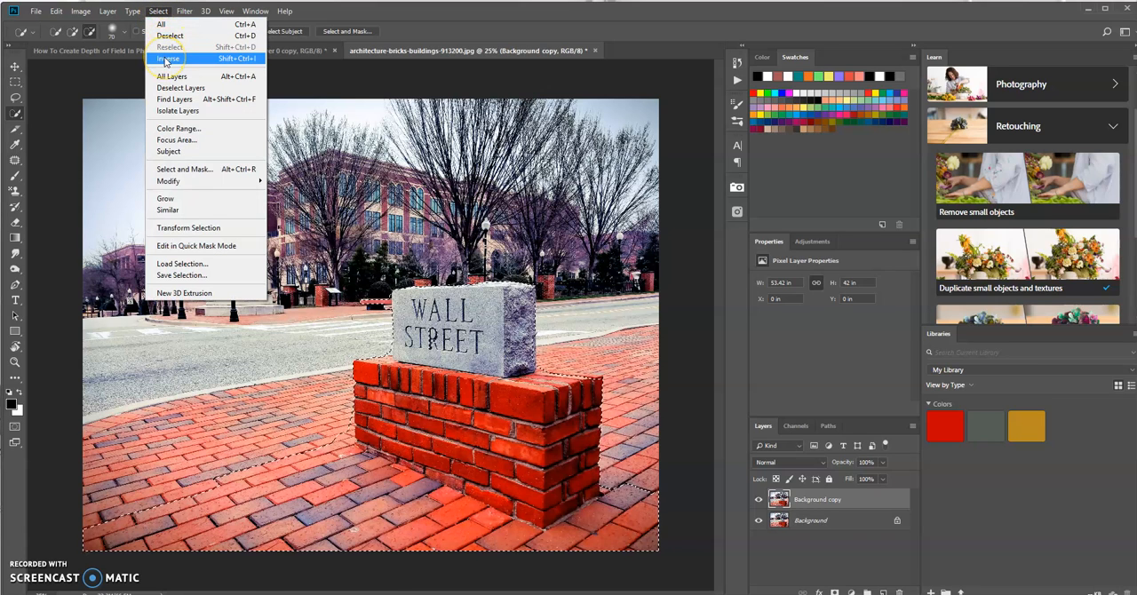
{"action": "left_click", "coordinate": [228, 63]}
{"action": "left_click", "coordinate": [186, 62]}
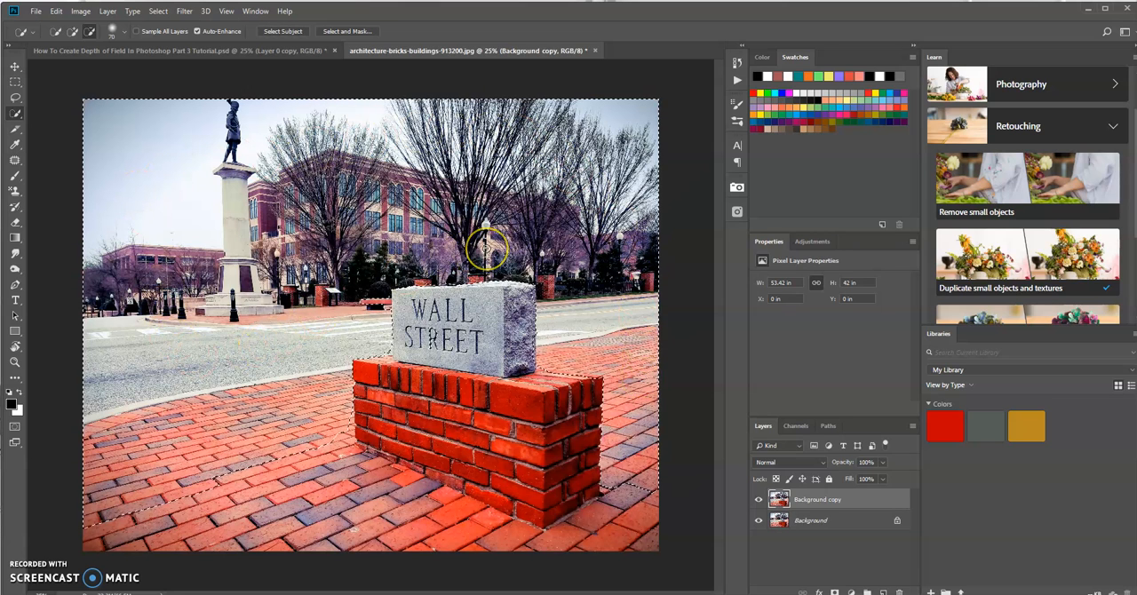
{"action": "left_click", "coordinate": [822, 500]}
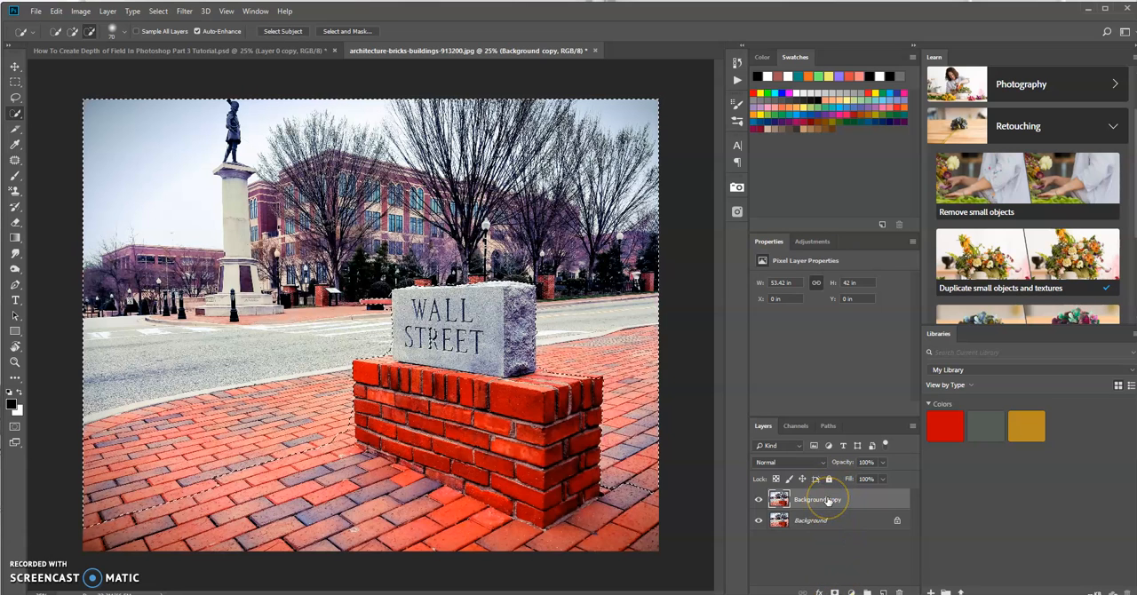
{"action": "left_click", "coordinate": [835, 591]}
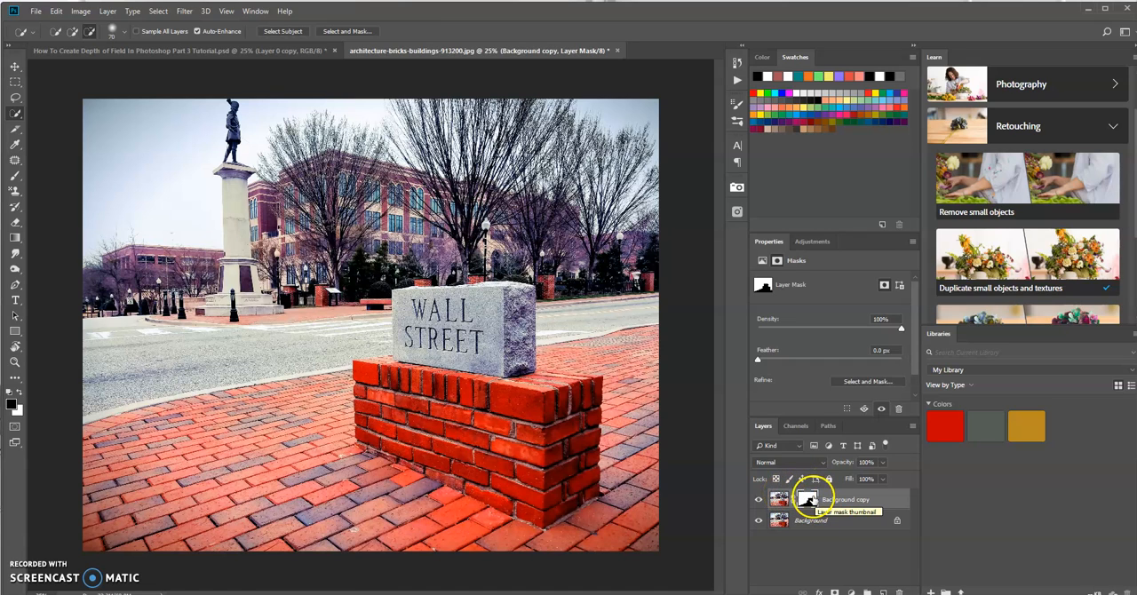
Open the Lens Blur filter for the image of the Background copy layer rather than its mask.
{"action": "left_click", "coordinate": [779, 500]}
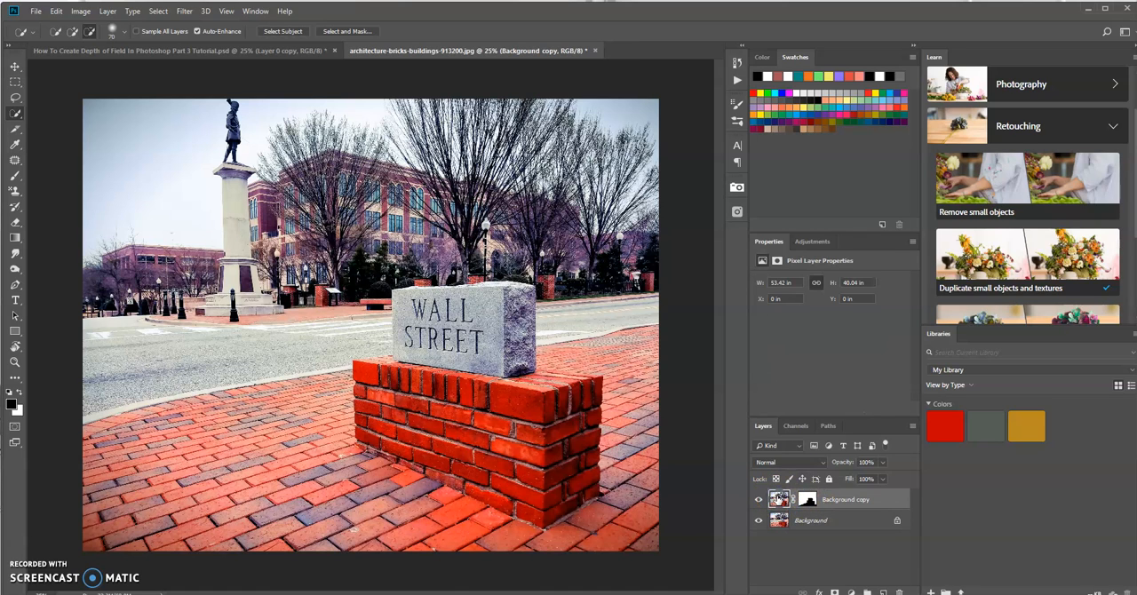
{"action": "left_click", "coordinate": [185, 11]}
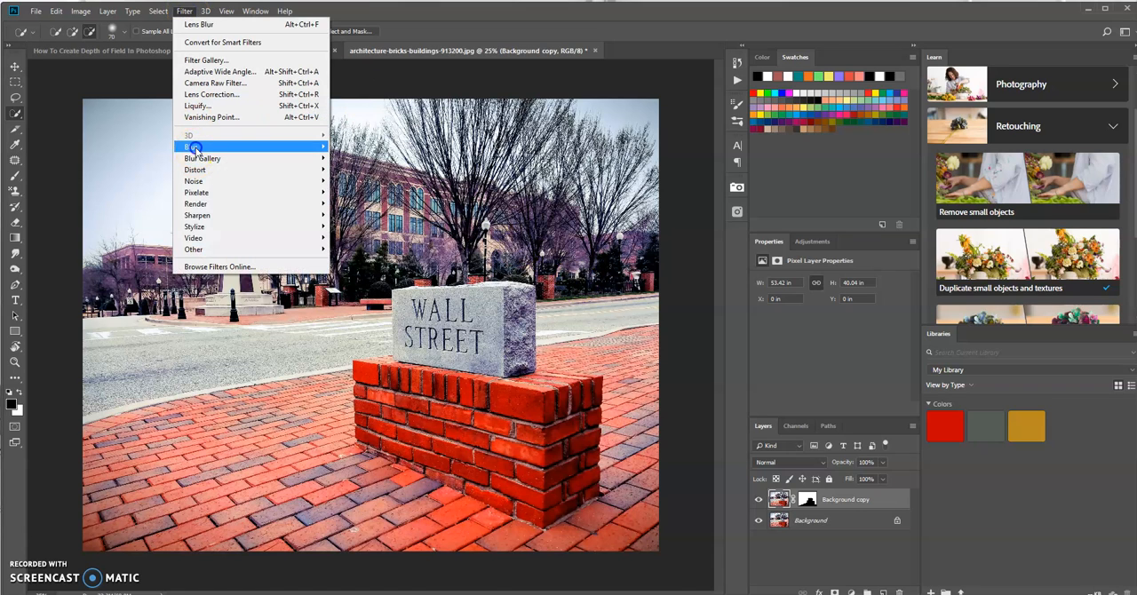
{"action": "mouse_move", "coordinate": [193, 148]}
{"action": "left_click", "coordinate": [151, 205]}
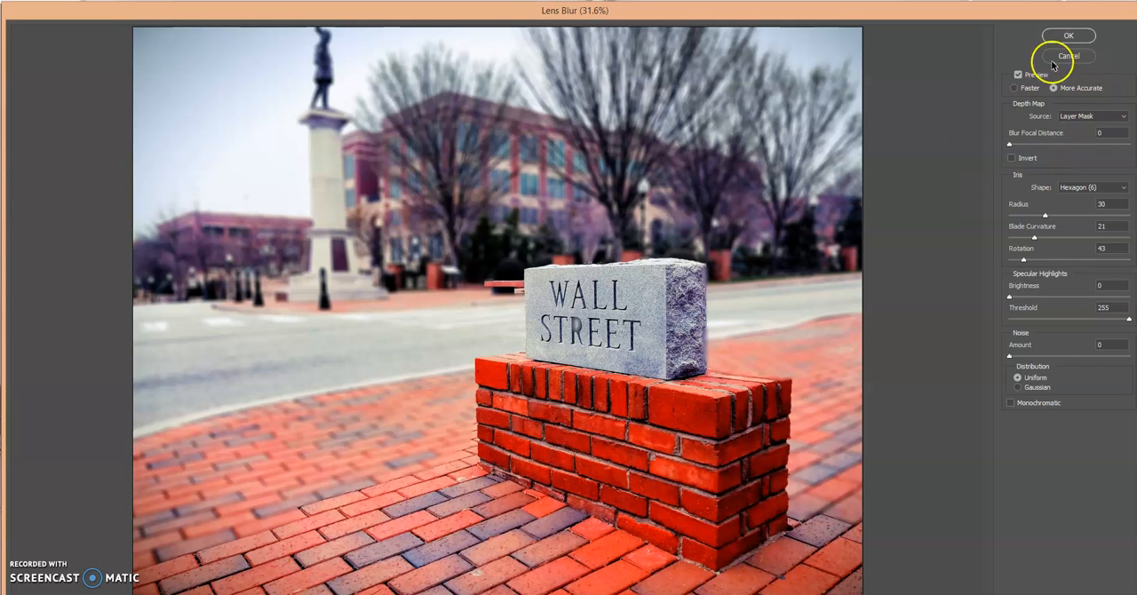
Try None as the Lens Blur depth map source and set it back to Layer Mask.
{"action": "left_click", "coordinate": [1123, 119]}
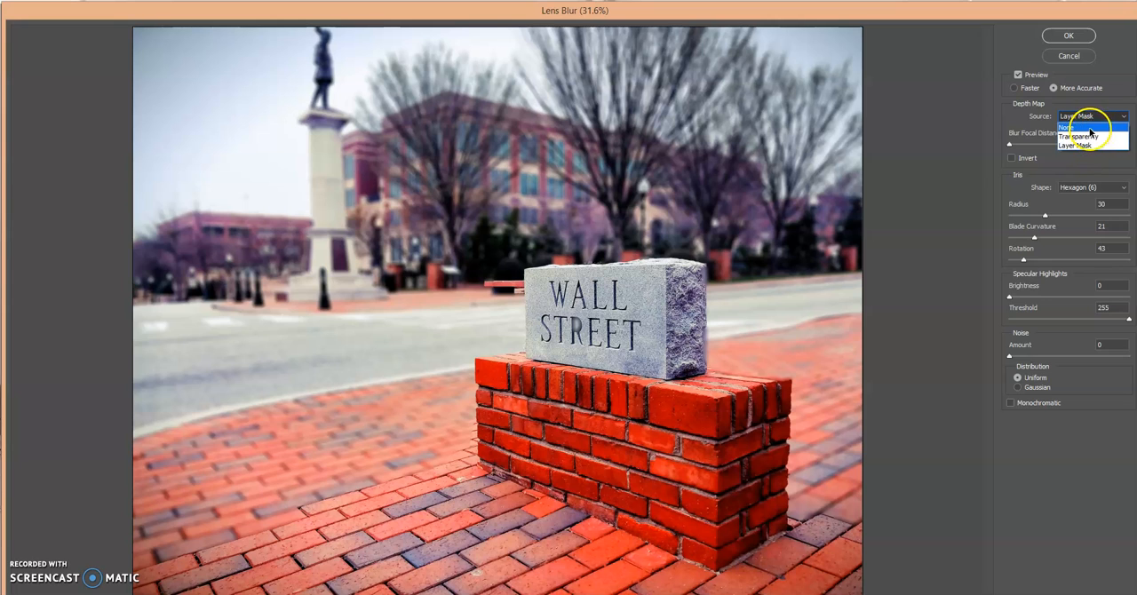
{"action": "left_click", "coordinate": [1092, 128]}
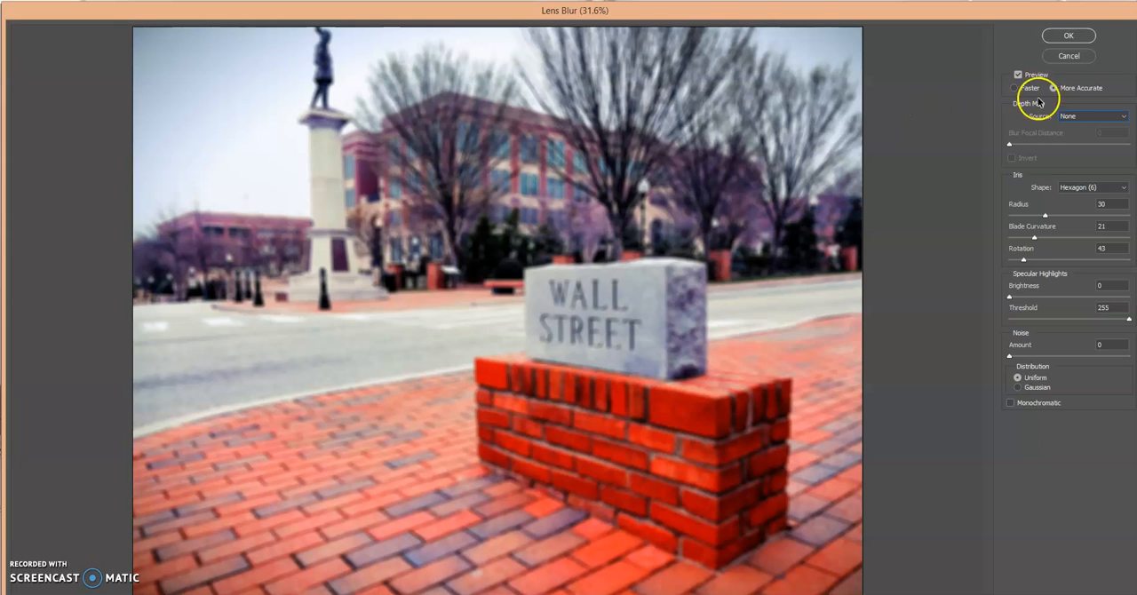
{"action": "left_click", "coordinate": [1083, 116]}
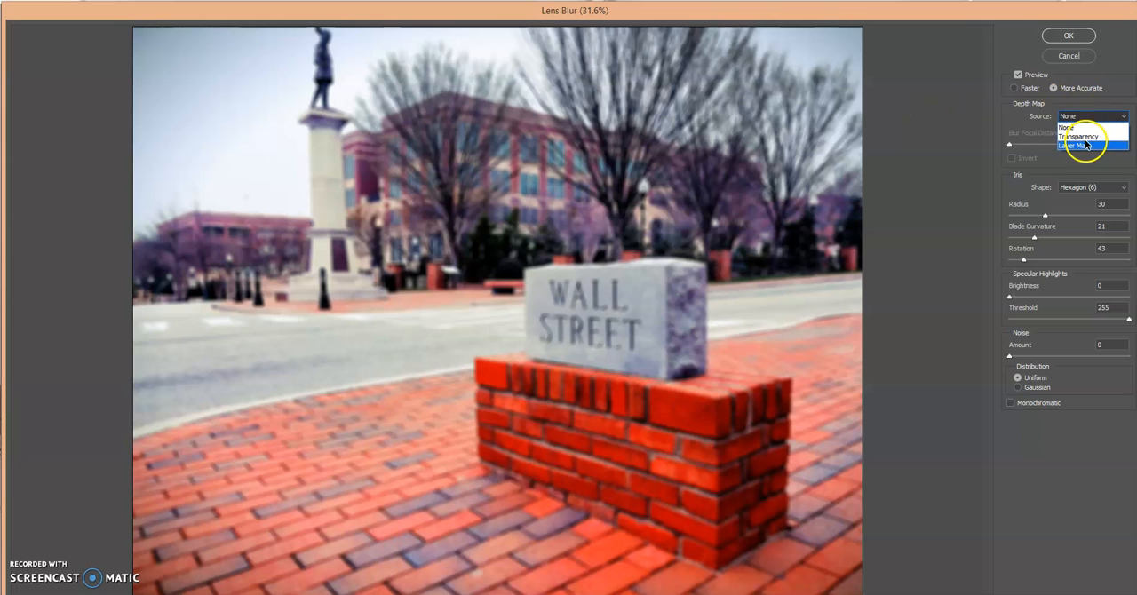
{"action": "left_click", "coordinate": [1086, 146]}
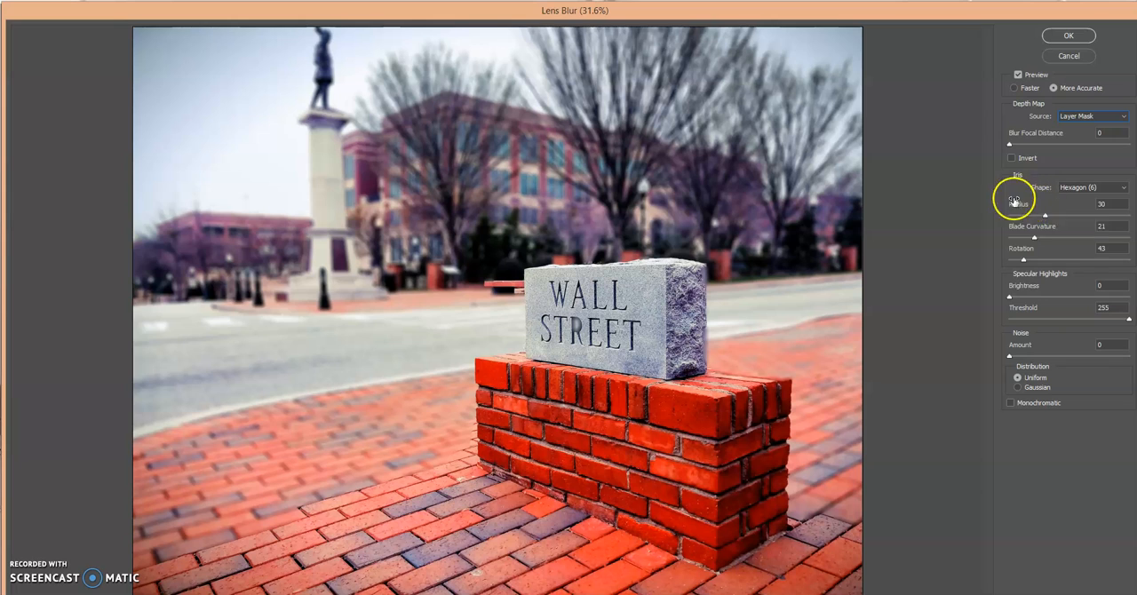
Set the Lens Blur iris radius to 21 and apply the filter.
{"action": "left_click_drag", "start_coordinate": [1044, 216], "coordinate": [1066, 220]}
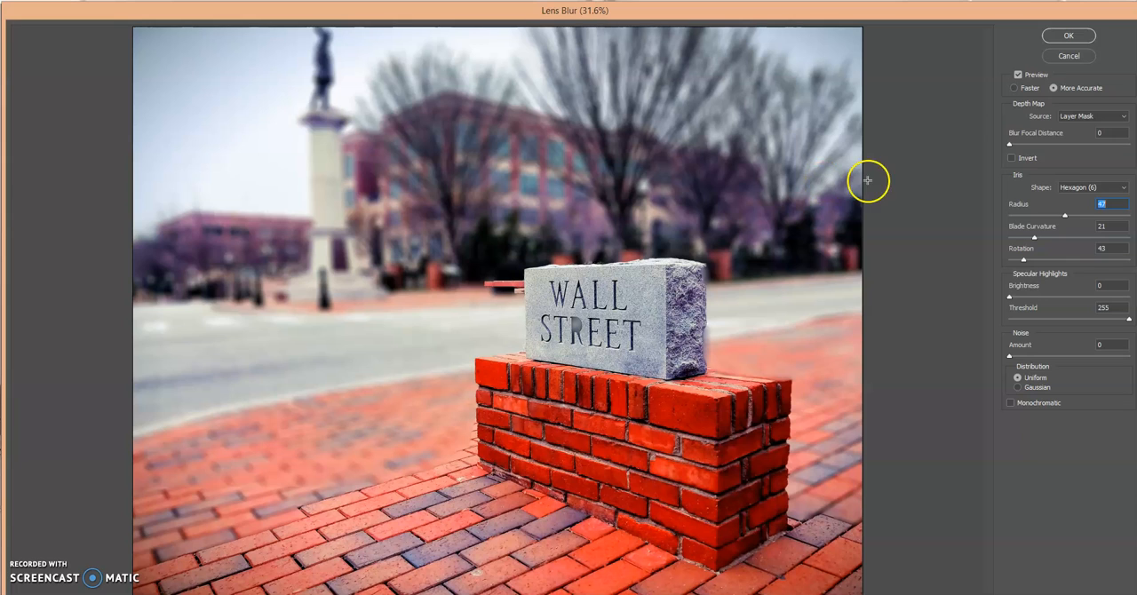
{"action": "left_click", "coordinate": [1034, 216]}
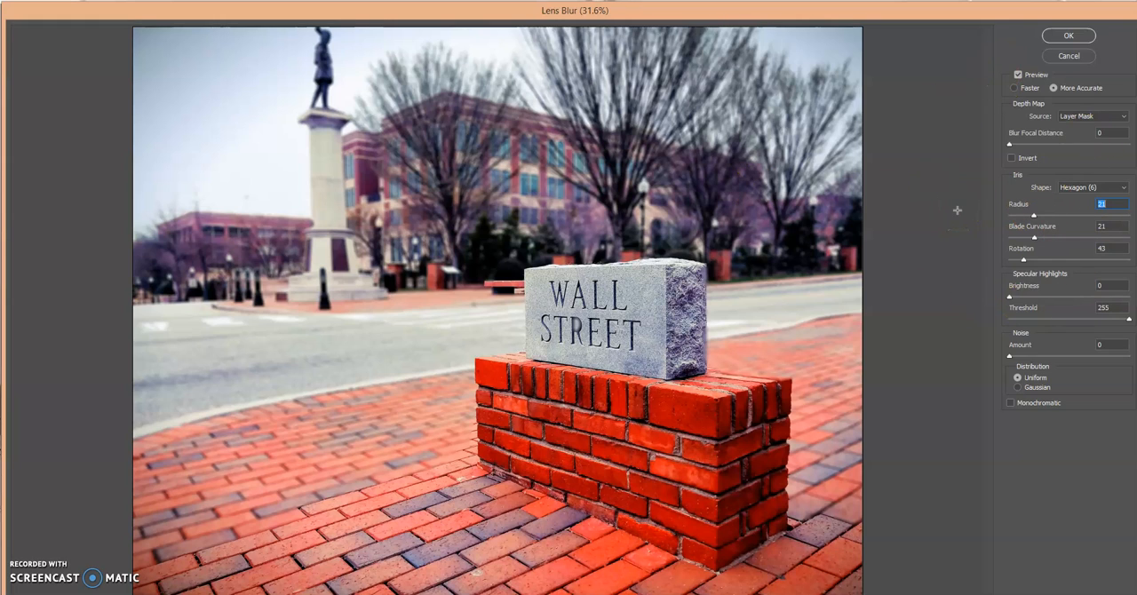
{"action": "left_click", "coordinate": [1069, 36]}
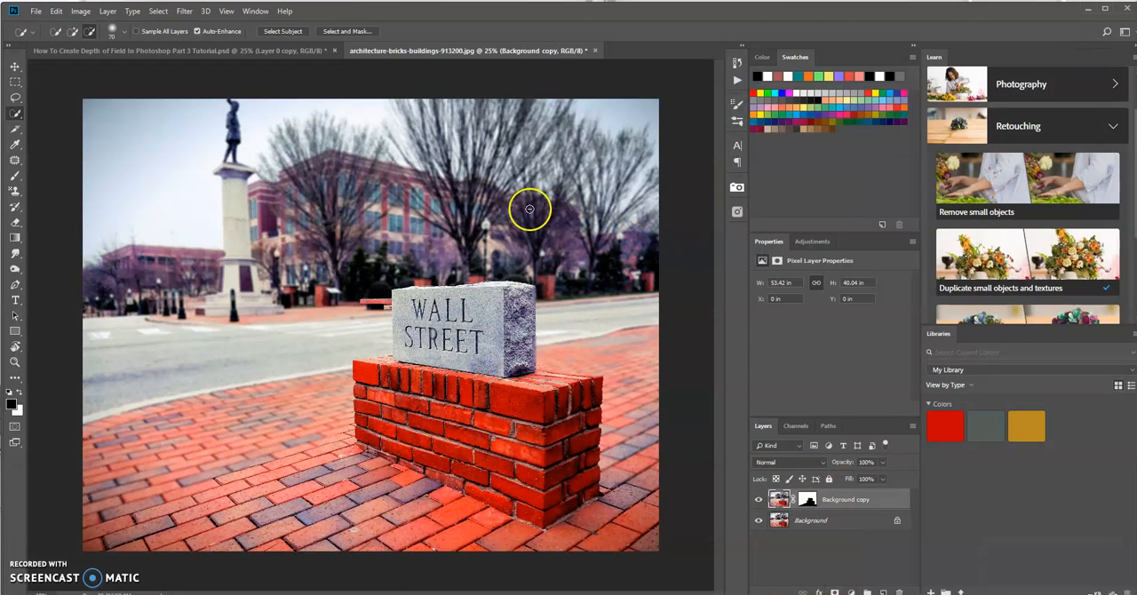
Compare the photo with and without the blurred Background copy layer.
{"action": "left_click", "coordinate": [759, 500]}
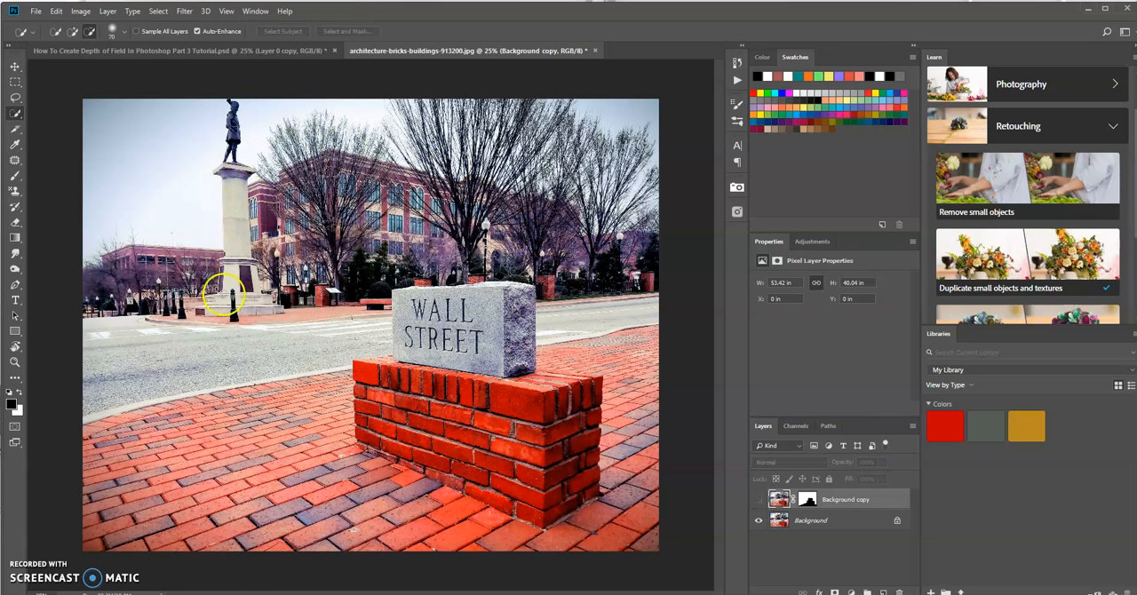
{"action": "left_click", "coordinate": [759, 499]}
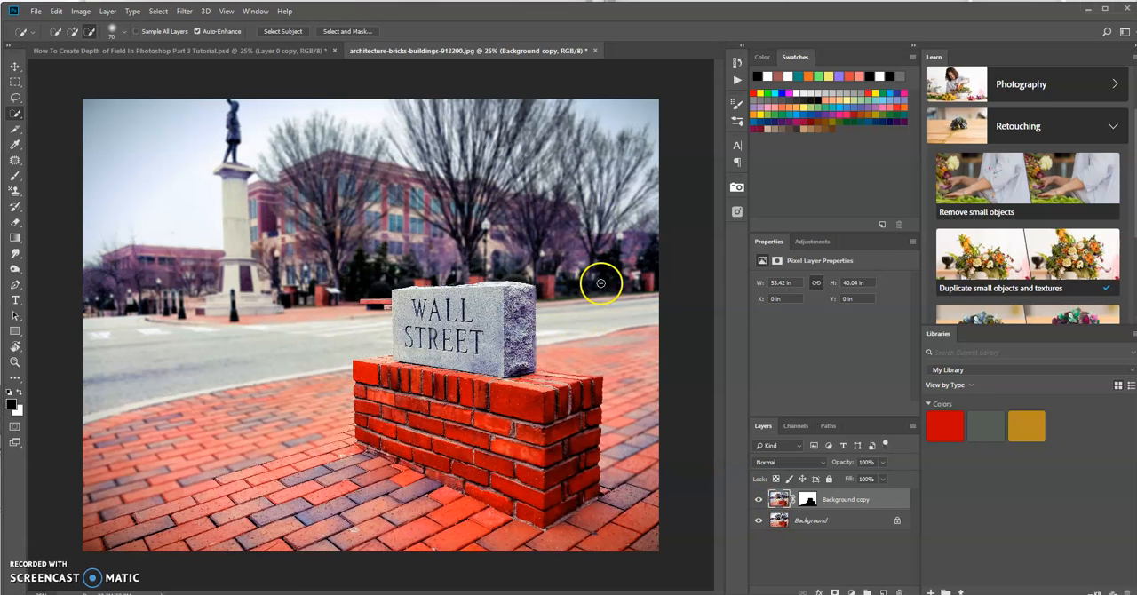